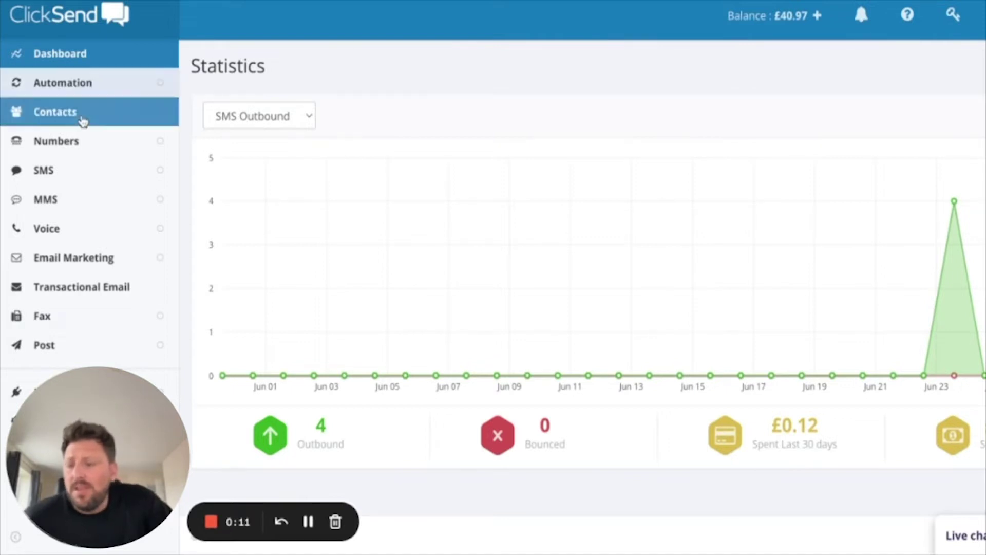
Open the SMS Campaign page from the SMS section of the sidebar
{"action": "left_click", "coordinate": [57, 179]}
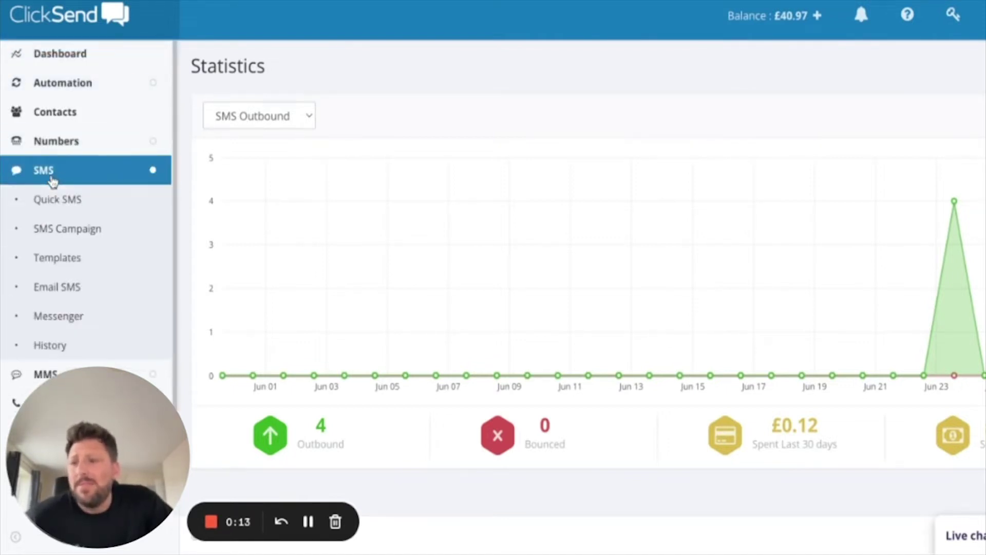
{"action": "left_click", "coordinate": [47, 233]}
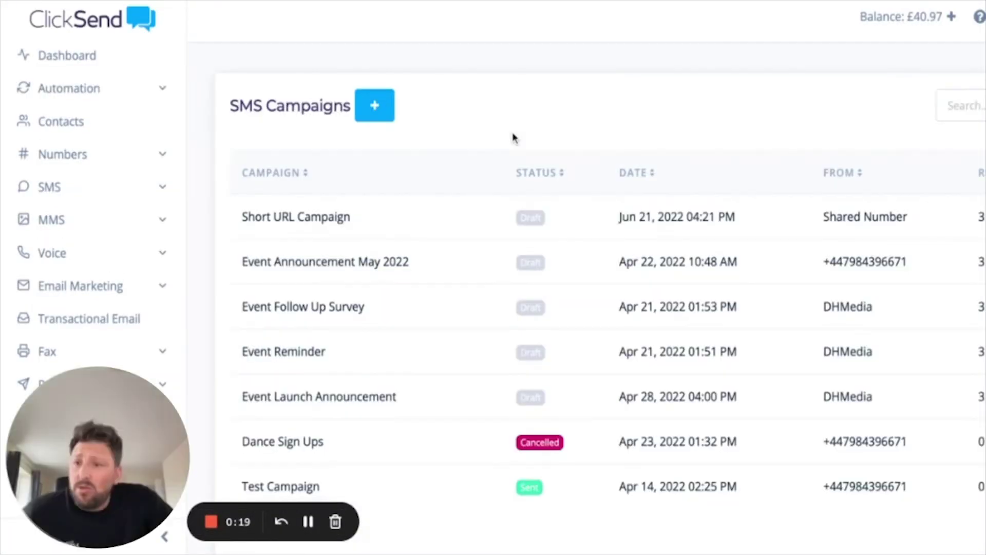
Create a new SMS campaign named 'Test URL' and begin its setup
{"action": "left_click", "coordinate": [384, 105]}
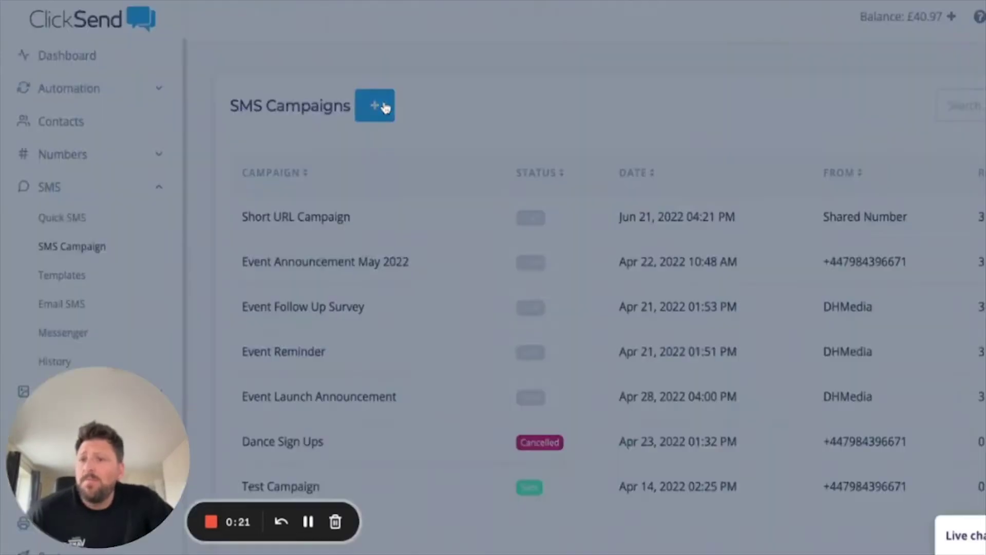
{"action": "left_click", "coordinate": [424, 120]}
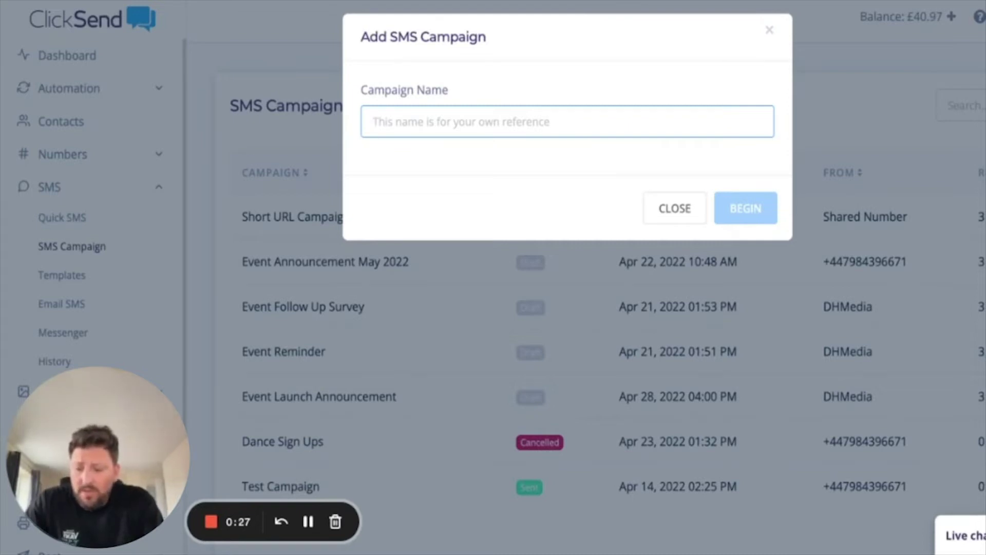
{"action": "type", "text": "Test URL"}
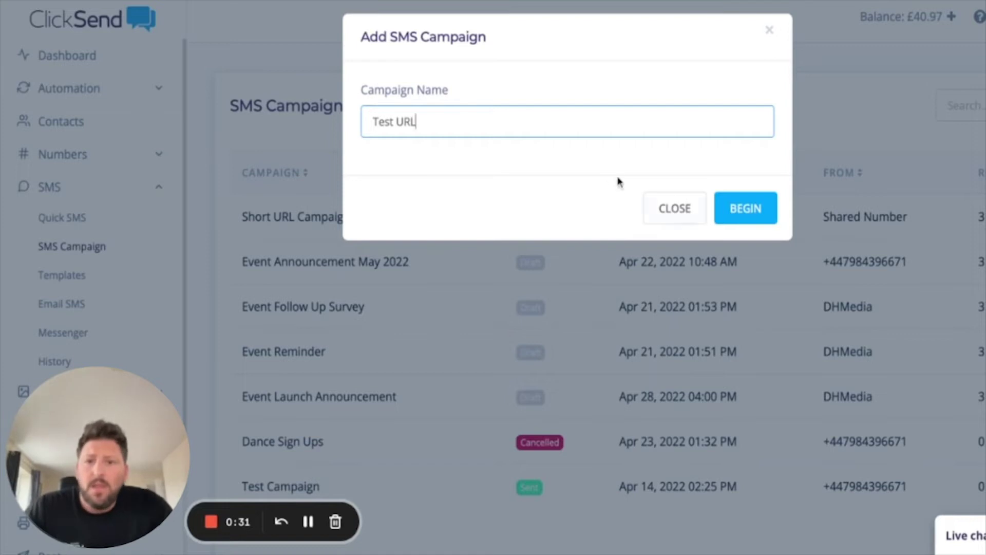
{"action": "left_click", "coordinate": [742, 212]}
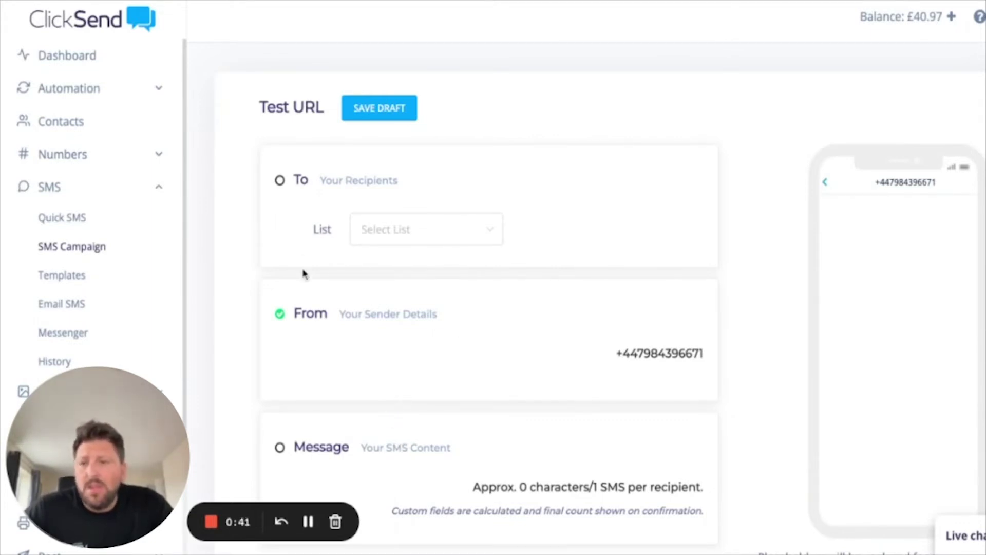
Choose Main Members List (3) as the recipients and review the From sender options
{"action": "left_click", "coordinate": [282, 190]}
{"action": "left_click", "coordinate": [281, 188]}
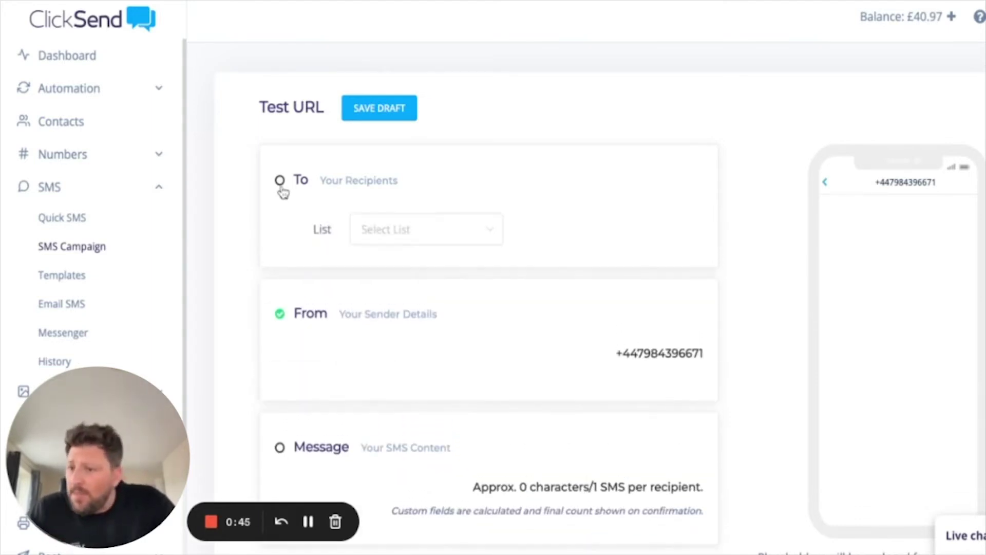
{"action": "left_click", "coordinate": [388, 234]}
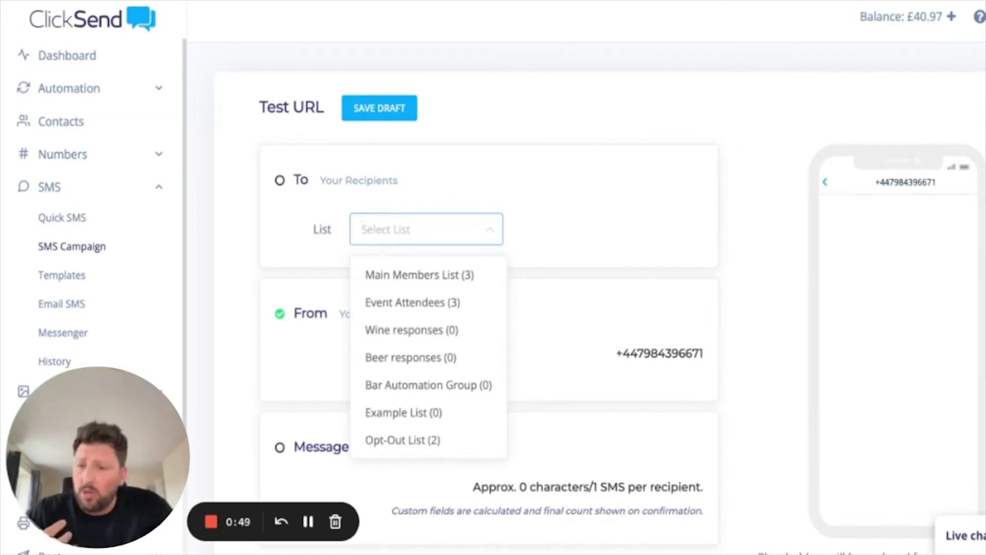
{"action": "left_click", "coordinate": [405, 280]}
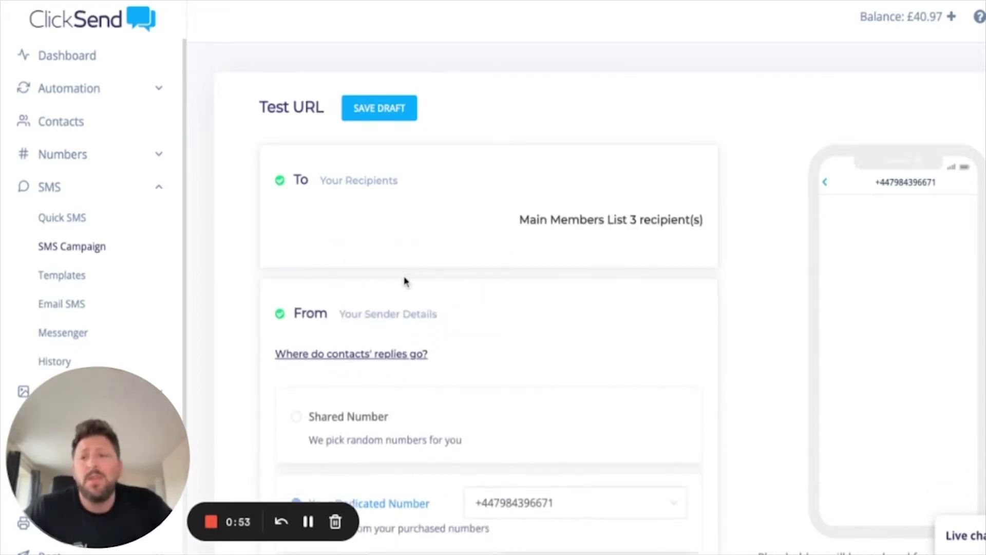
{"action": "scroll", "coordinate": [391, 275], "scroll_direction": "down", "scroll_amount": 3}
{"action": "mouse_move", "coordinate": [379, 278]}
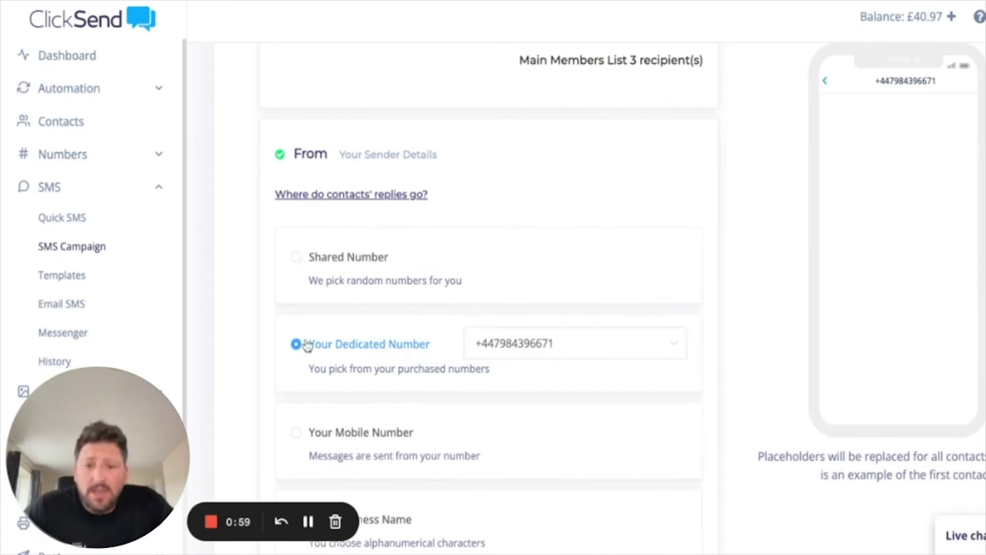
{"action": "scroll", "coordinate": [341, 343], "scroll_direction": "down", "scroll_amount": 2}
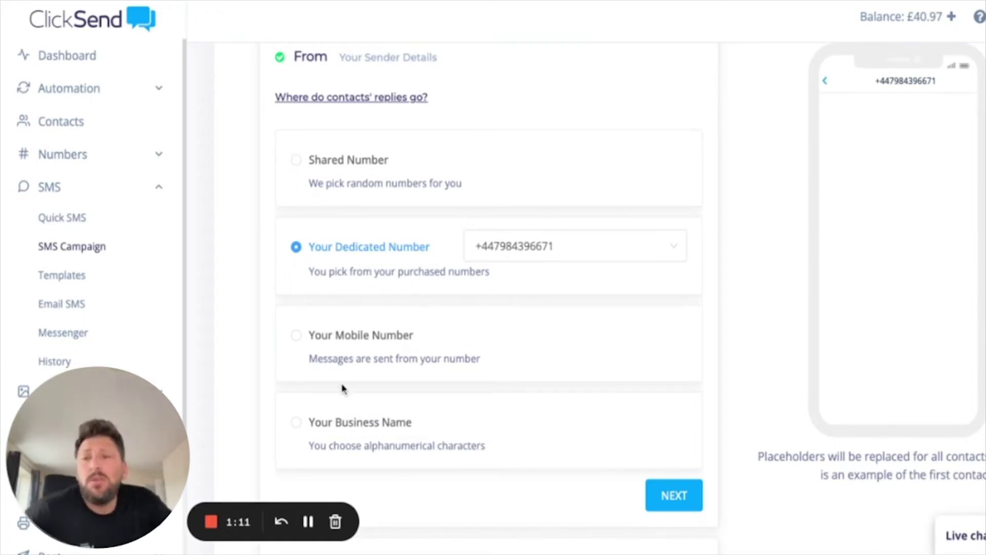
{"action": "mouse_move", "coordinate": [371, 108]}
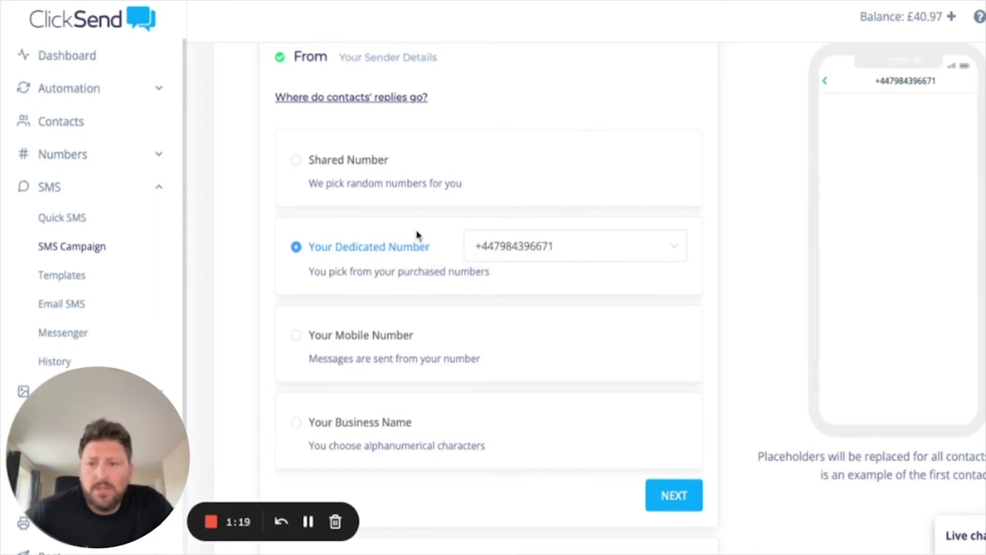
{"action": "scroll", "coordinate": [425, 231], "scroll_direction": "down", "scroll_amount": 1}
Write 'Hi there, Thanks for your interest in our product, for more information click here:'
{"action": "left_click", "coordinate": [657, 451]}
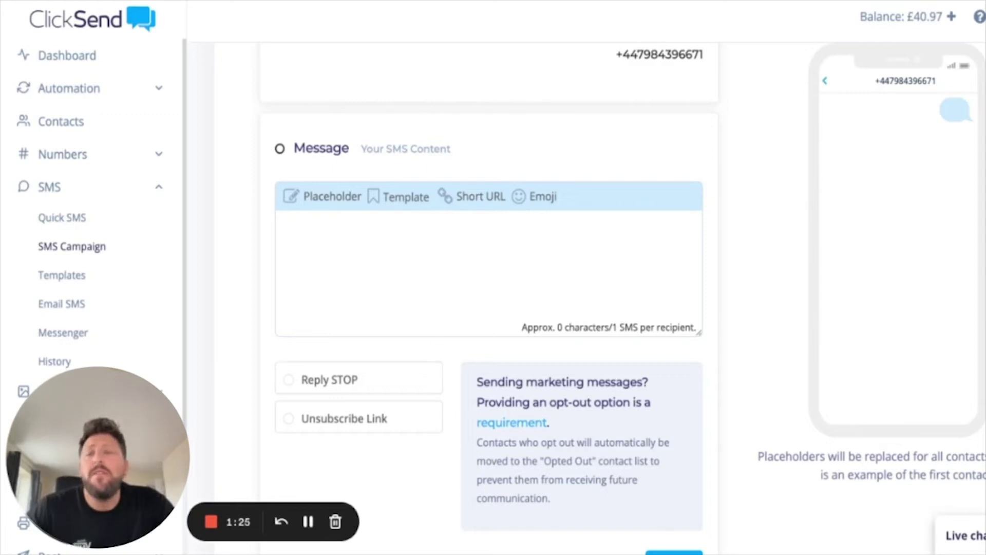
{"action": "left_click", "coordinate": [318, 250]}
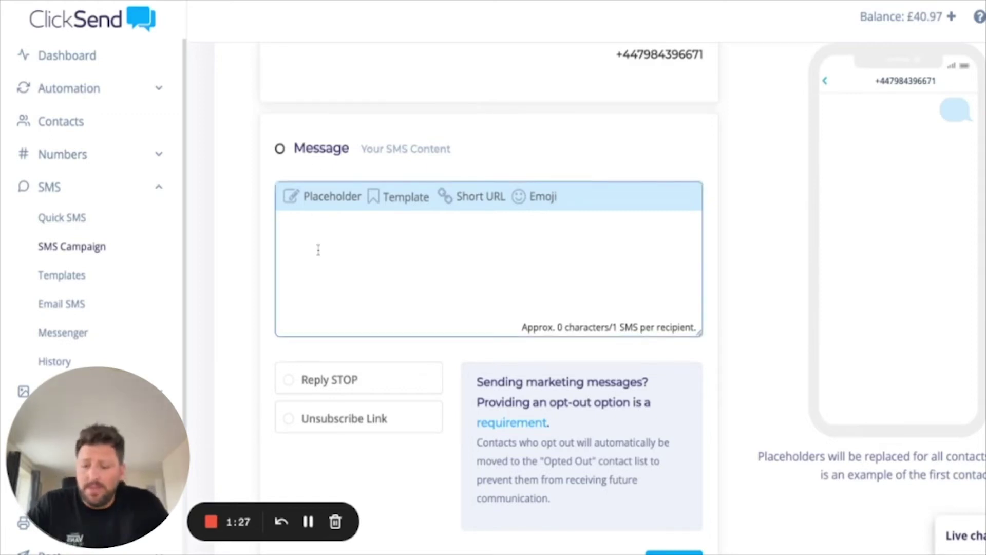
{"action": "type", "text": "Hi there,"}
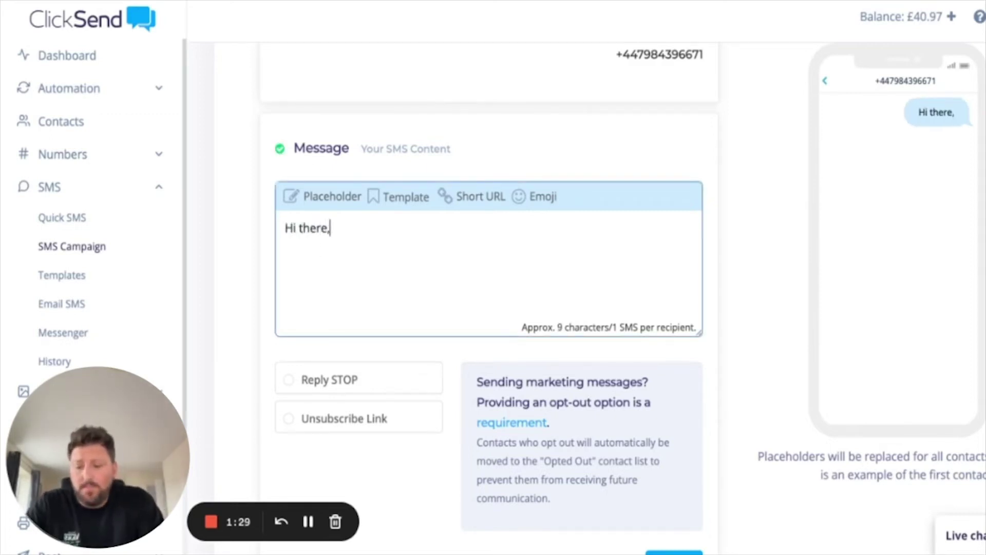
{"action": "type", "text": " Thanks for your ti"}
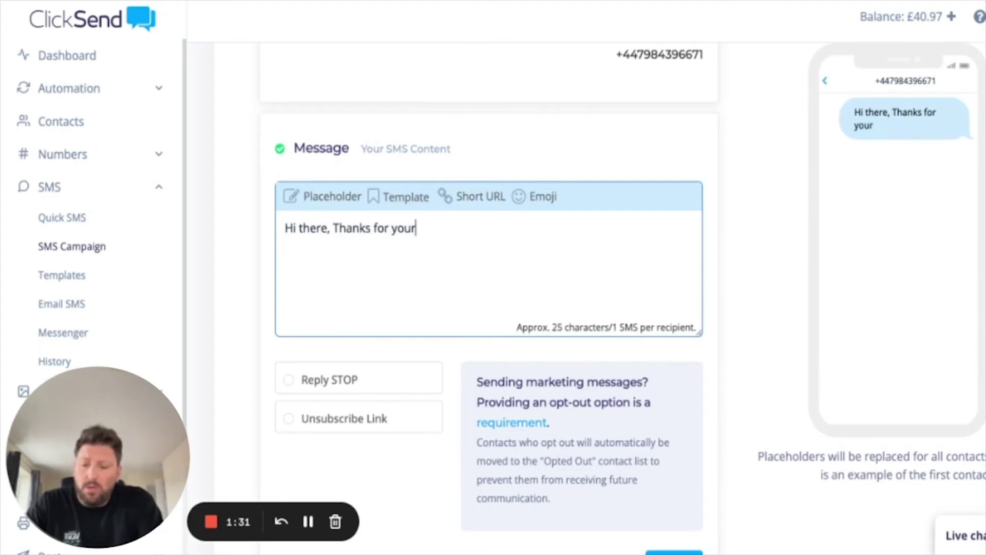
{"action": "key", "text": "BackSpace"}
{"action": "key", "text": "BackSpace"}
{"action": "type", "text": "inter"}
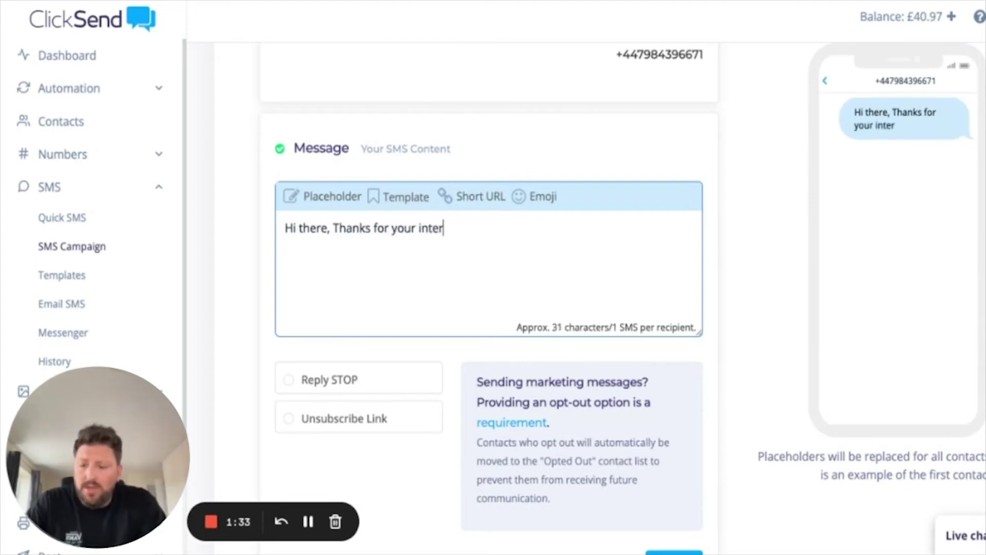
{"action": "type", "text": "est in our p"}
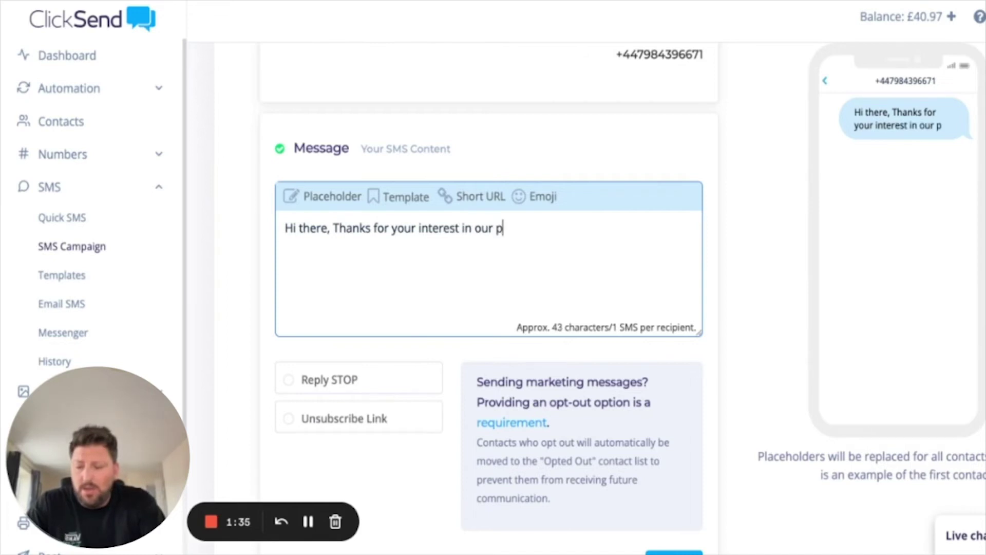
{"action": "type", "text": "roduct, for more information"}
{"action": "key", "text": "BackSpace"}
{"action": "type", "text": "n click here:"}
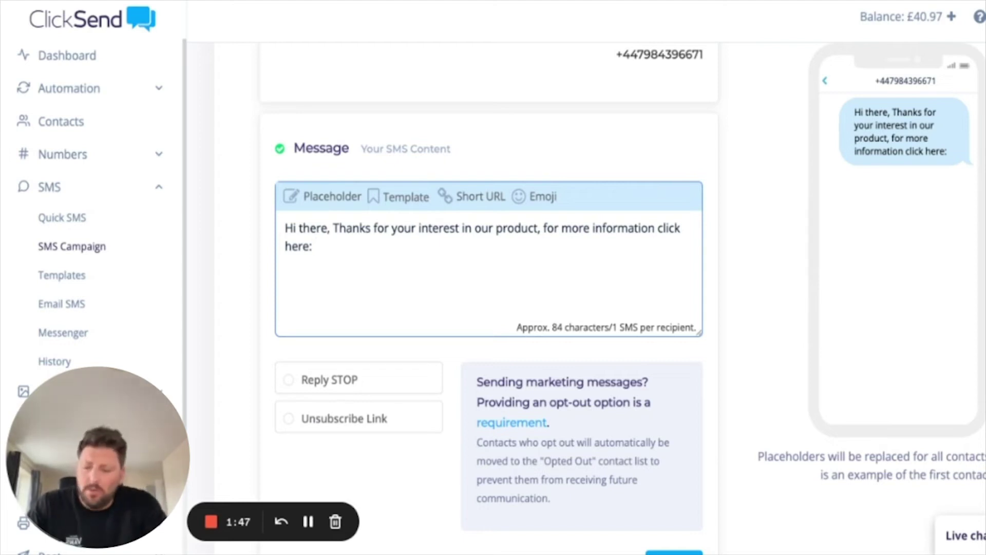
{"action": "type", "text": "ww"}
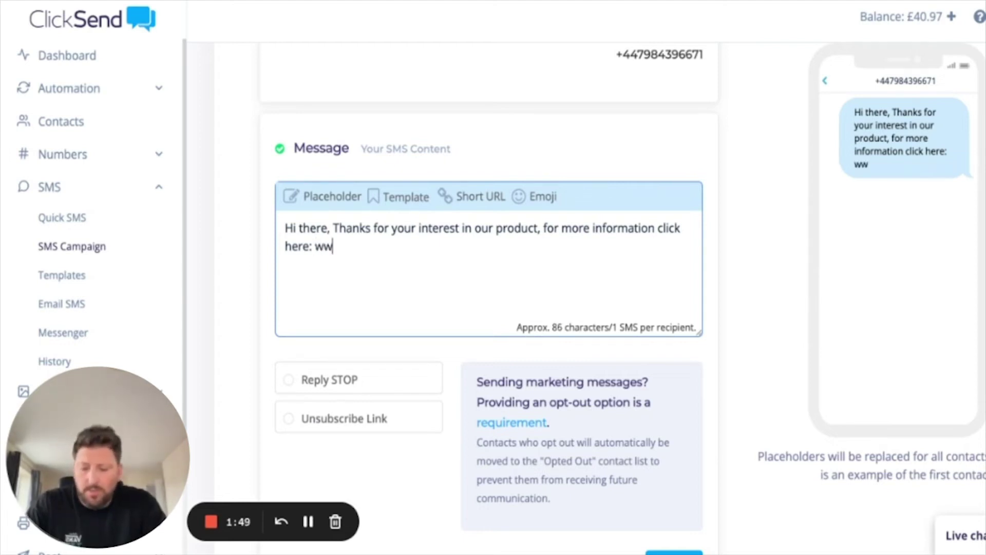
{"action": "type", "text": "w.google."}
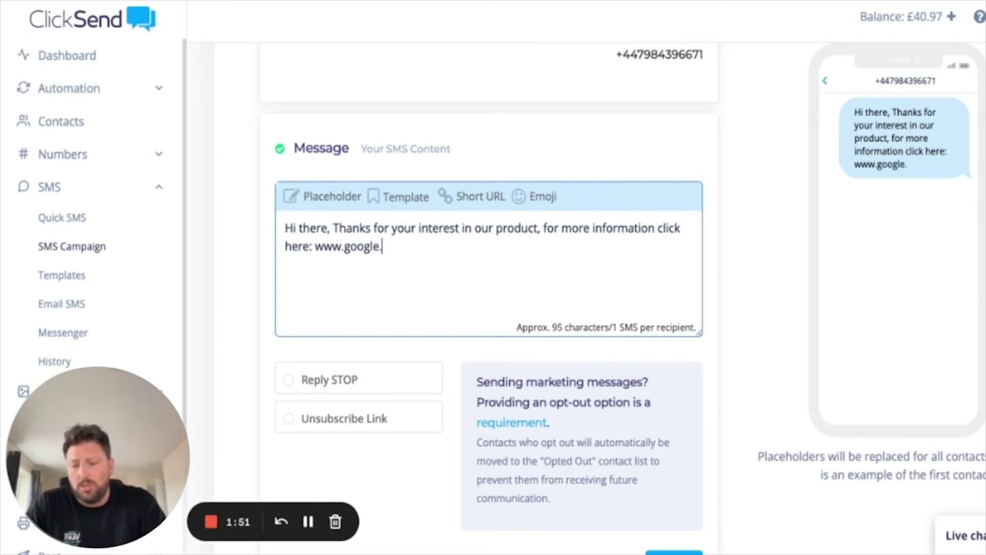
{"action": "type", "text": "com/product"}
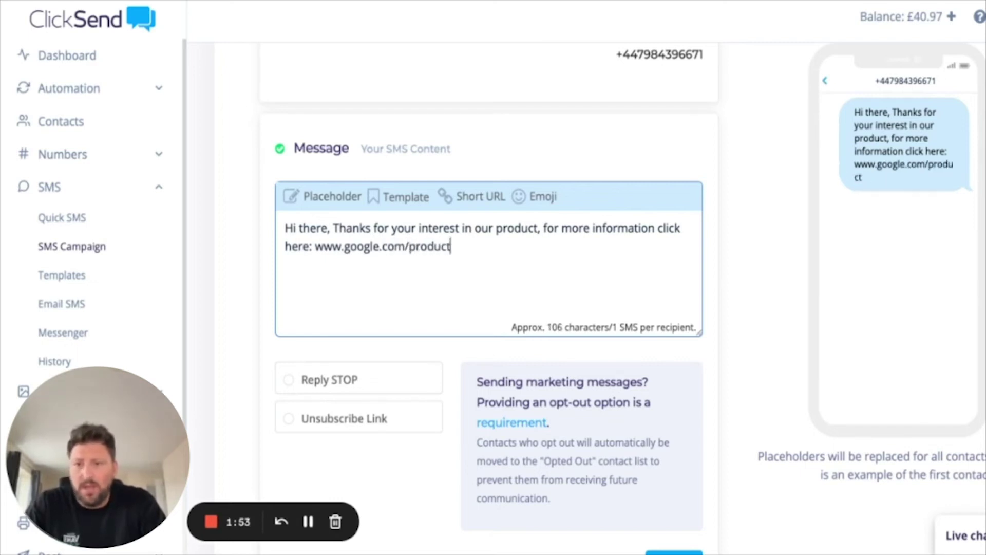
{"action": "type", "text": "s/n"}
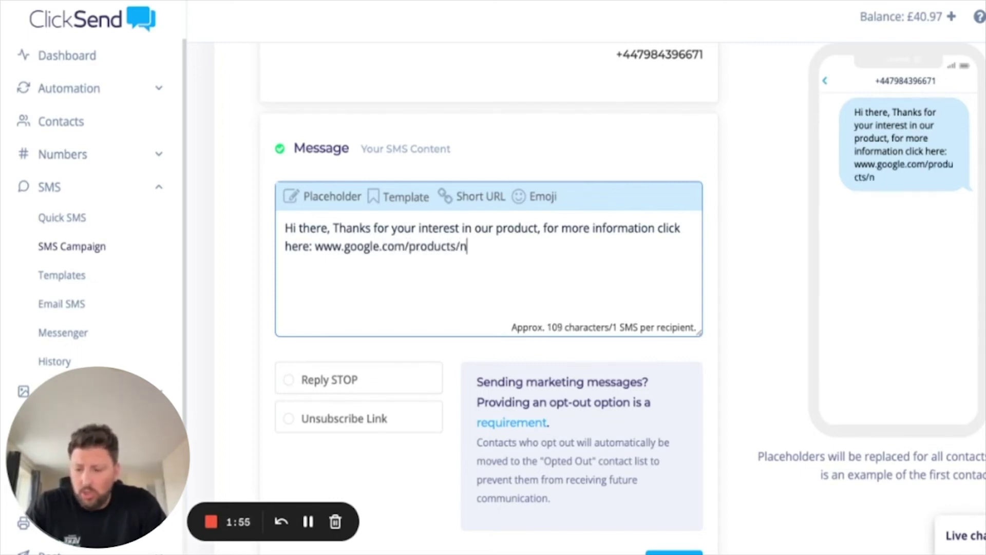
{"action": "type", "text": "ewservi"}
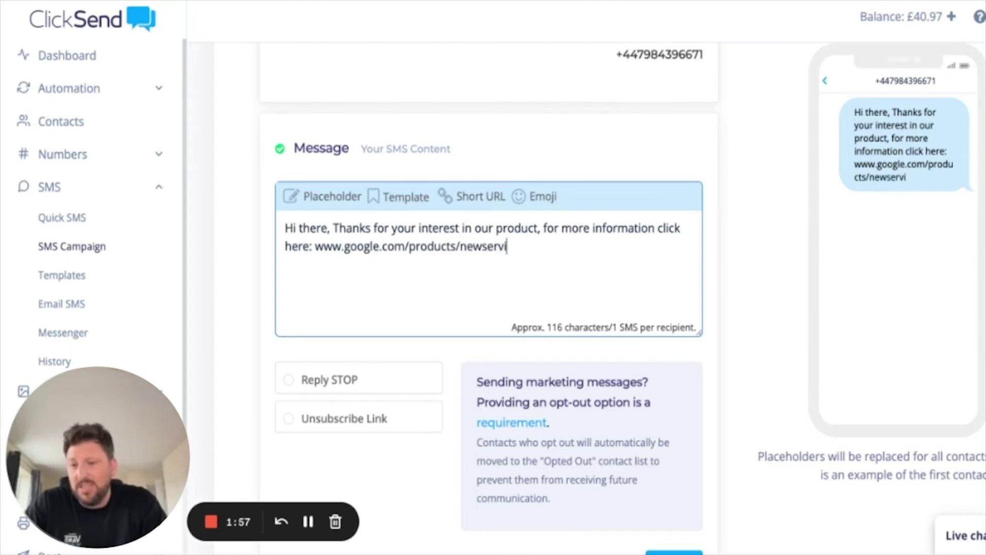
{"action": "type", "text": "ces"}
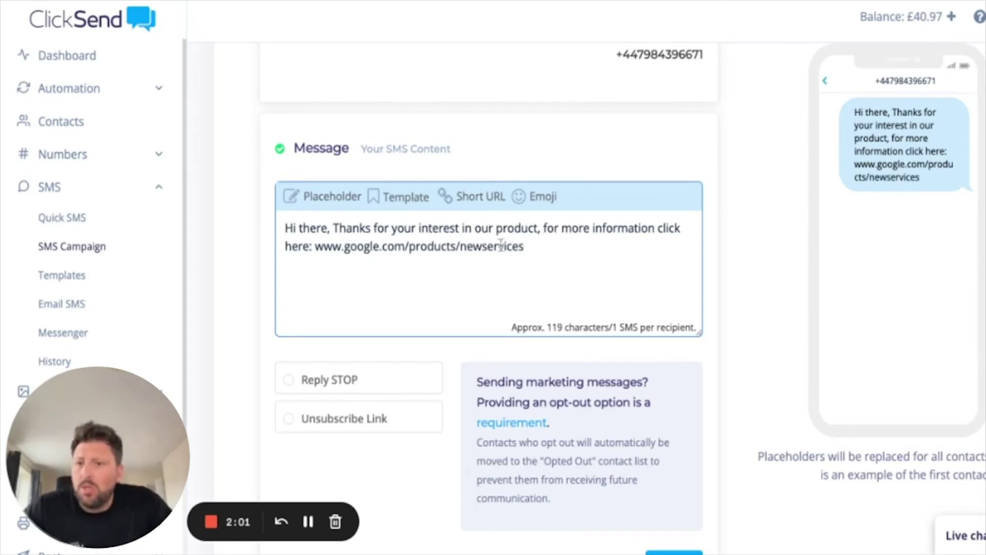
{"action": "key", "text": "shift+alt+Left"}
{"action": "key", "text": "shift+alt+Left"}
{"action": "key", "text": "shift+alt+Left"}
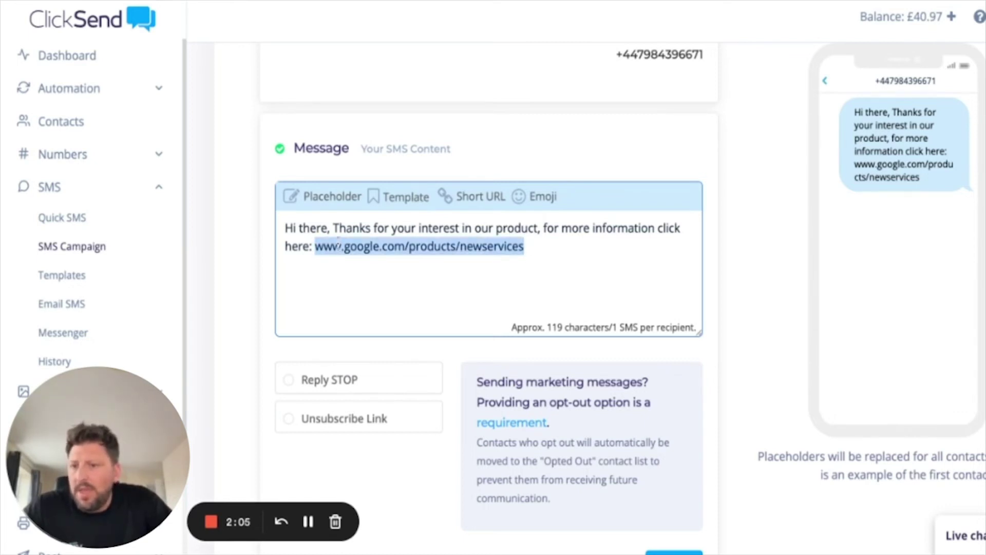
{"action": "key", "text": "super+x"}
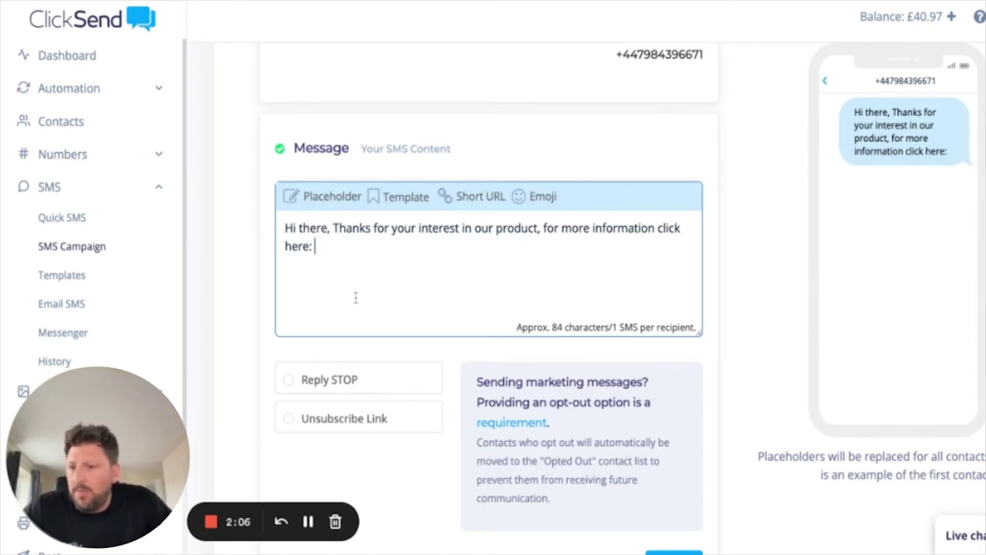
{"action": "left_click", "coordinate": [477, 201]}
{"action": "left_click", "coordinate": [423, 127]}
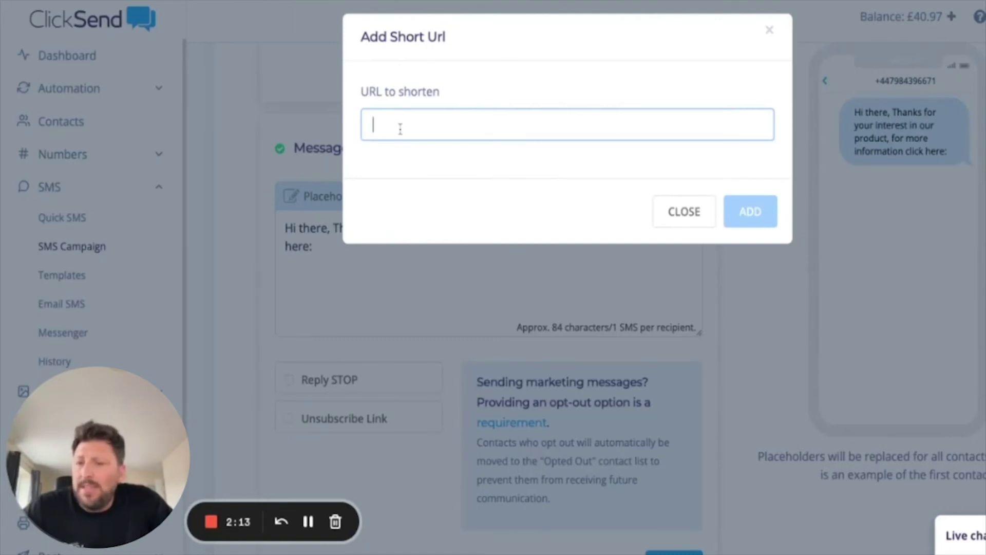
{"action": "key", "text": "ctrl+v"}
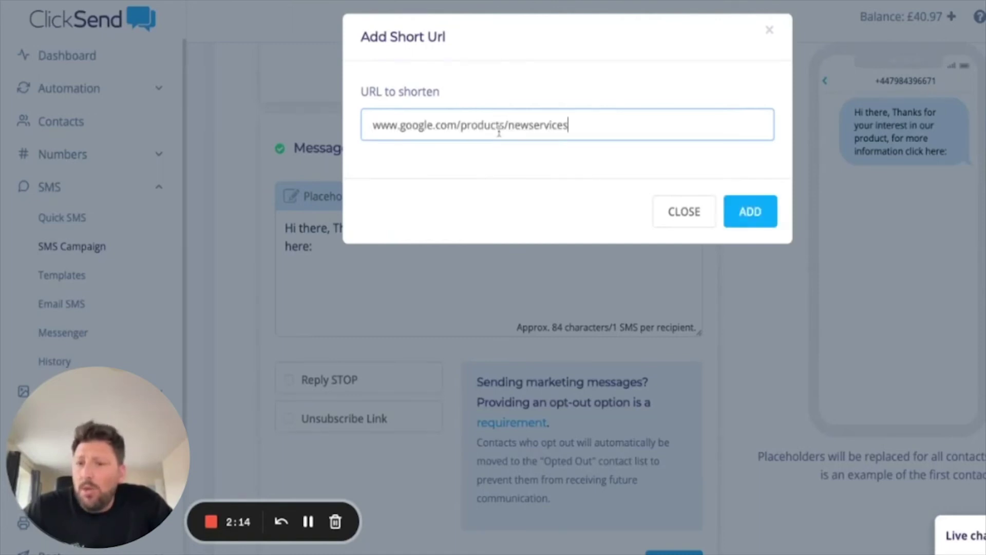
{"action": "left_click", "coordinate": [732, 213]}
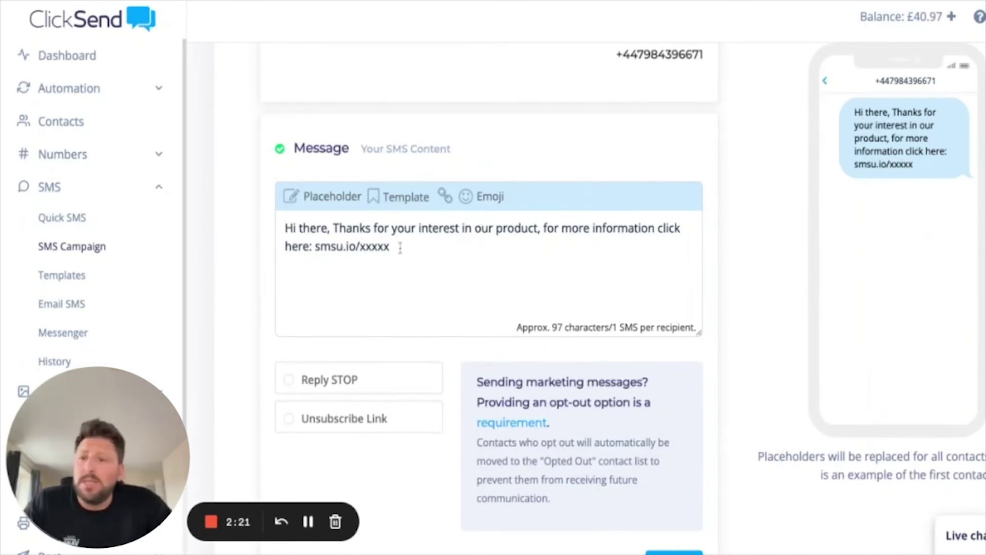
Add the Unsubscribe Link to the message and continue to the campaign review
{"action": "scroll", "coordinate": [392, 259], "scroll_direction": "down", "scroll_amount": 3}
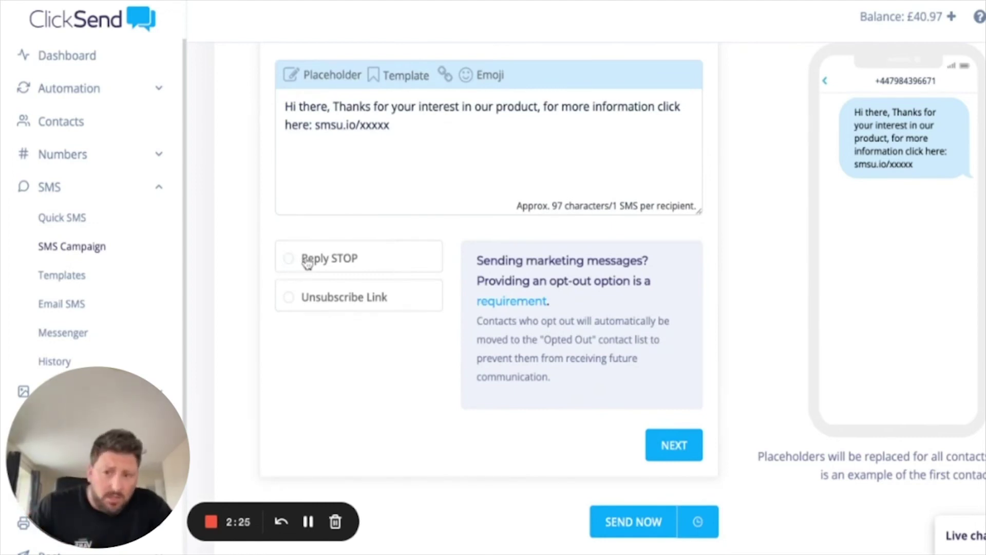
{"action": "left_click", "coordinate": [339, 303]}
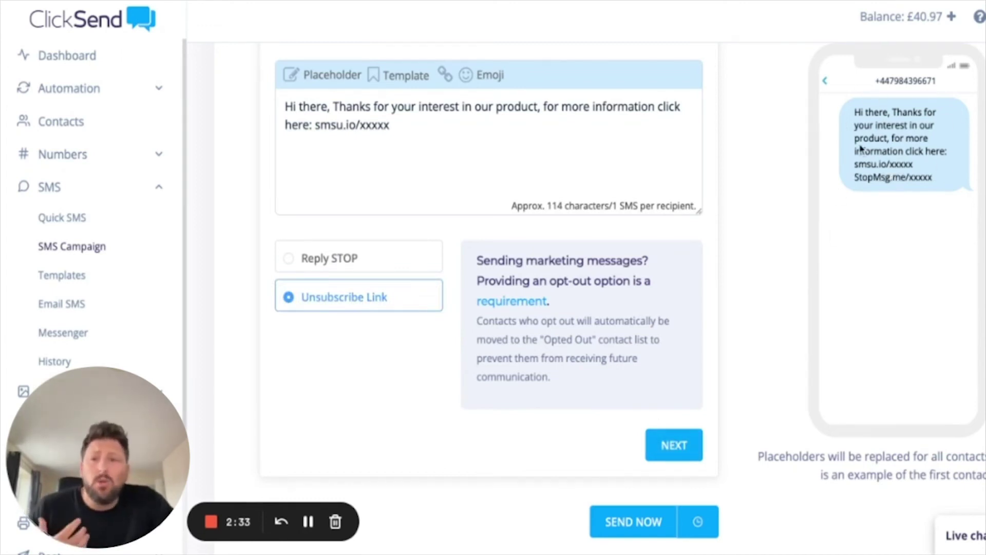
{"action": "left_click", "coordinate": [685, 442]}
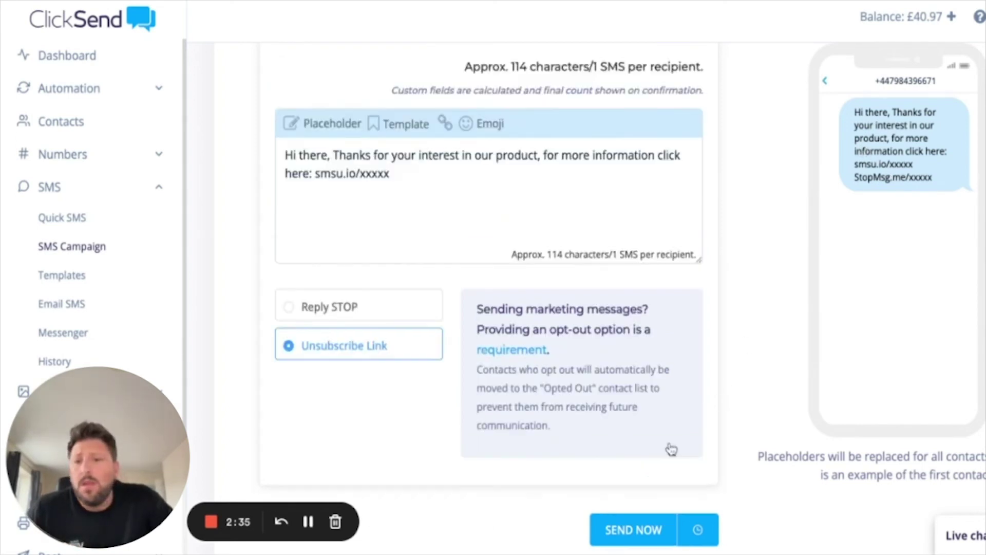